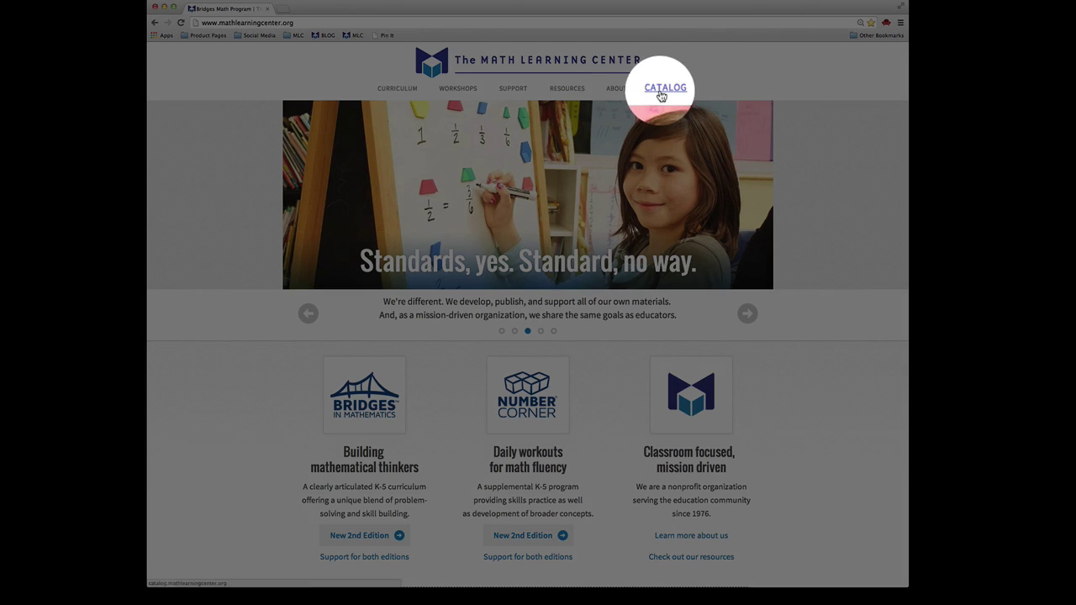
Open the Number Line web app from the free apps page of the Math Learning Center catalog.
{"action": "left_click", "coordinate": [660, 95]}
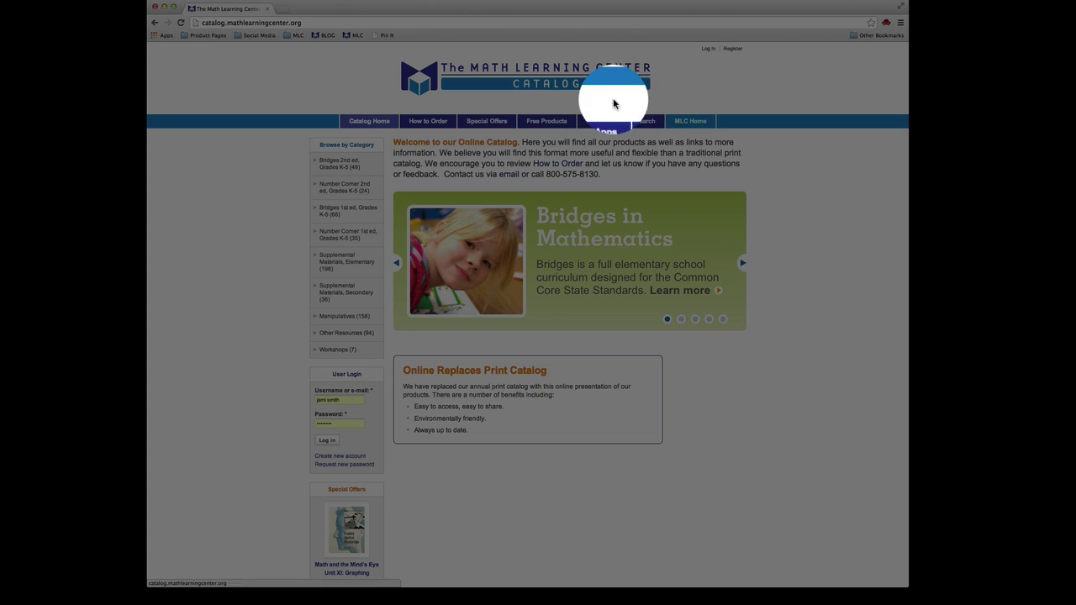
{"action": "left_click", "coordinate": [605, 124]}
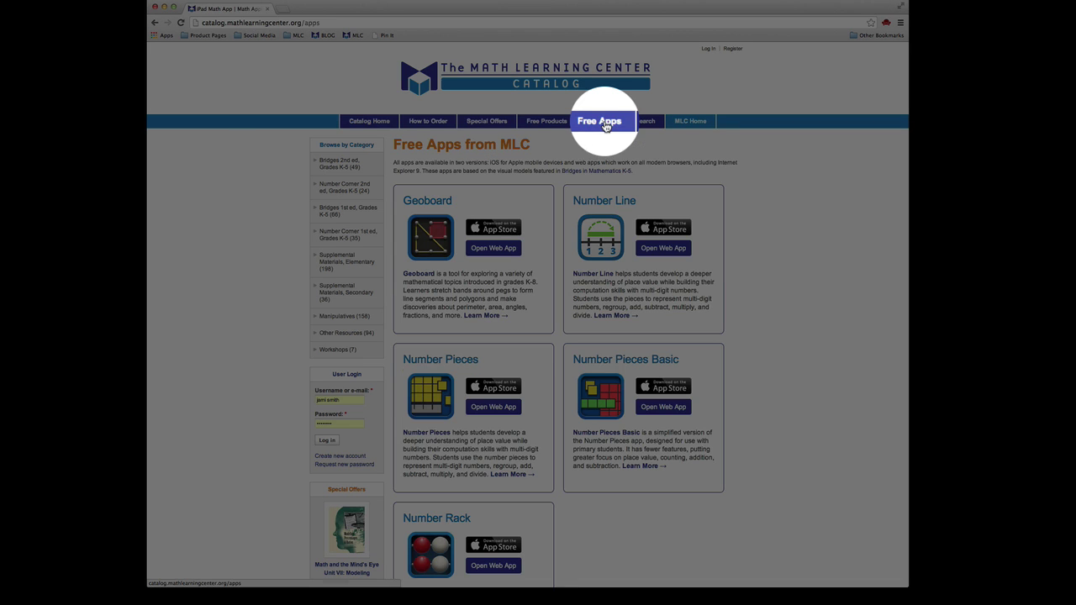
{"action": "scroll", "coordinate": [793, 279], "scroll_direction": "down", "scroll_amount": 2}
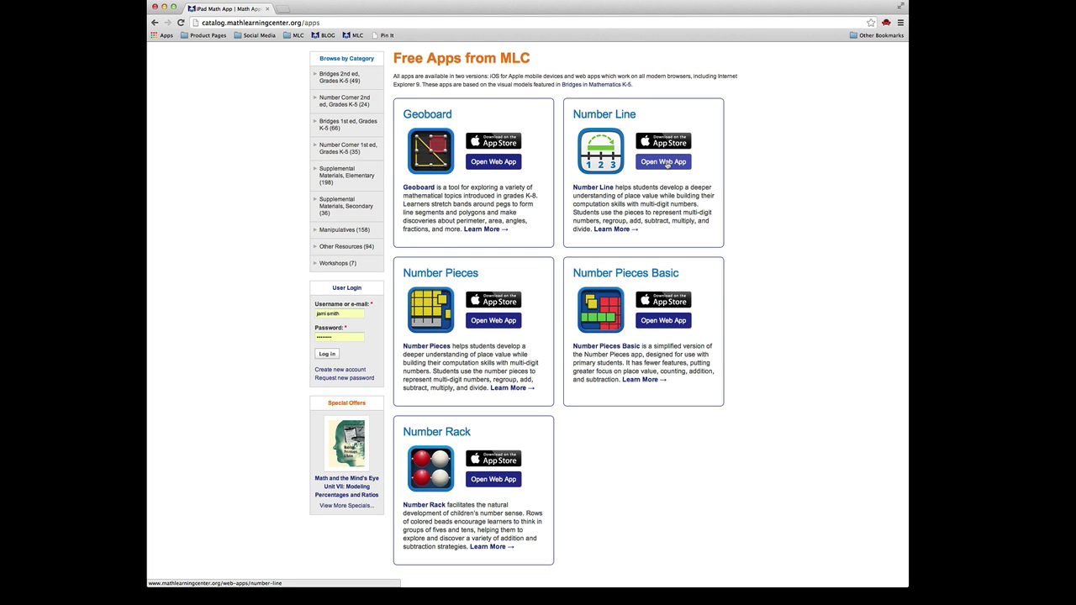
{"action": "left_click", "coordinate": [664, 162]}
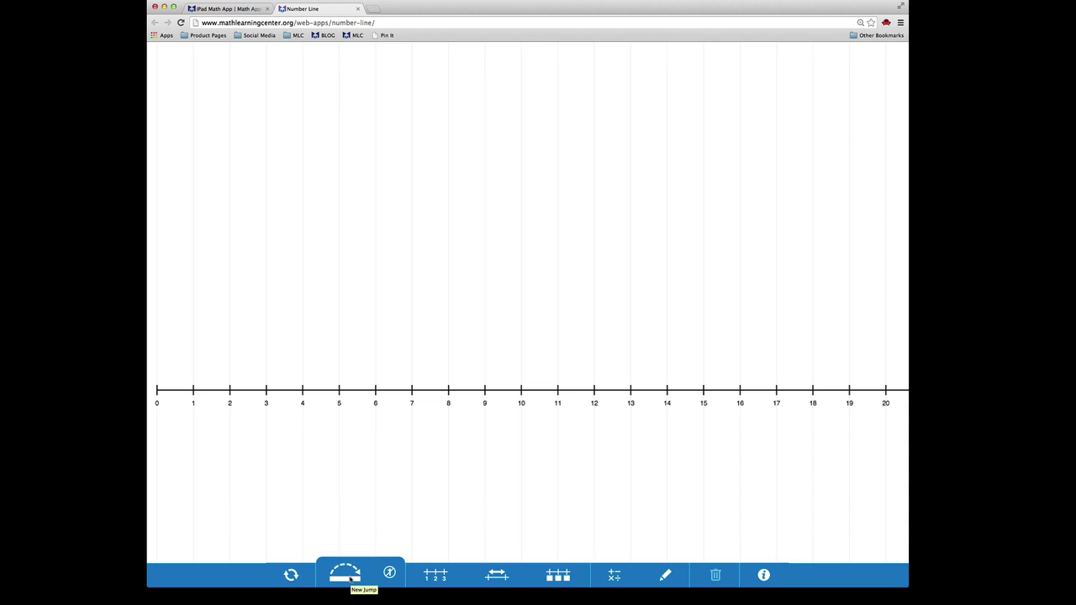
Place a backward jump from 5 to 0 on the number line and raise its arc.
{"action": "left_click", "coordinate": [352, 577]}
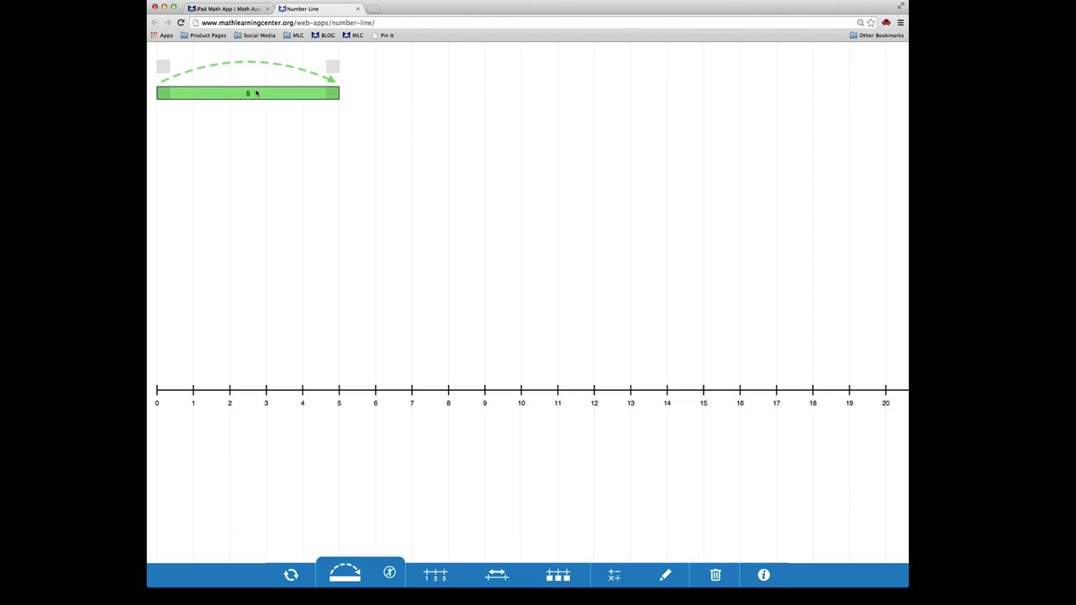
{"action": "left_click_drag", "start_coordinate": [278, 102], "coordinate": [435, 375]}
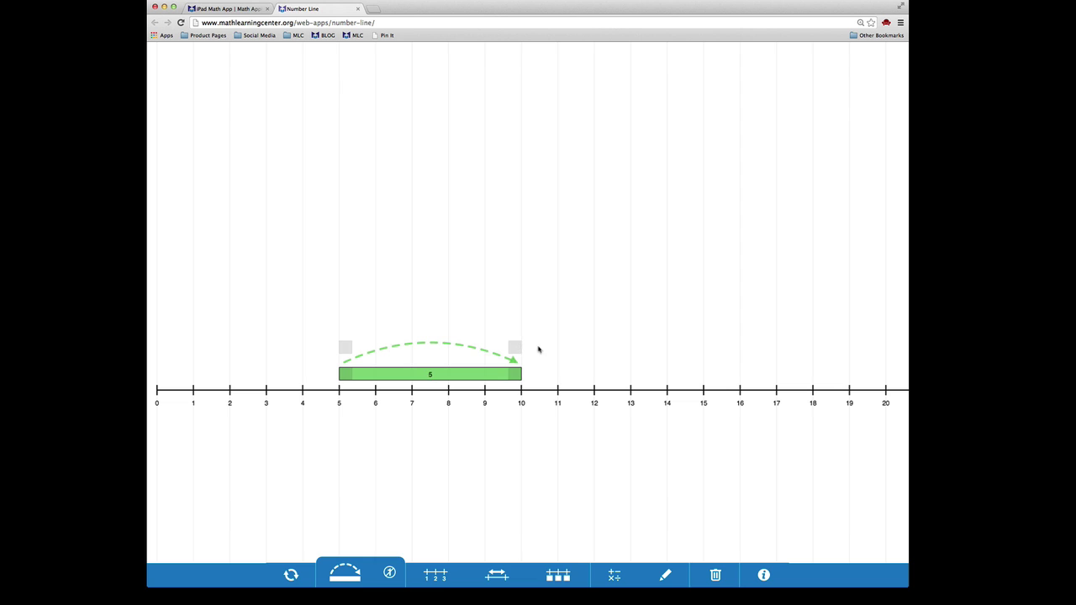
{"action": "left_click_drag", "start_coordinate": [538, 349], "coordinate": [166, 359]}
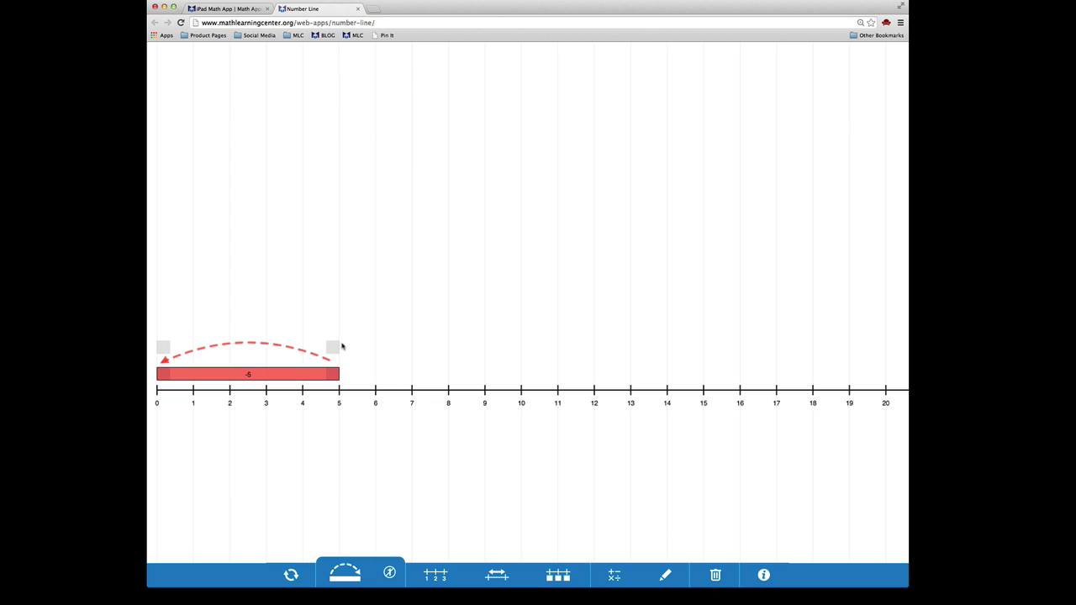
{"action": "left_click_drag", "start_coordinate": [336, 348], "coordinate": [337, 238]}
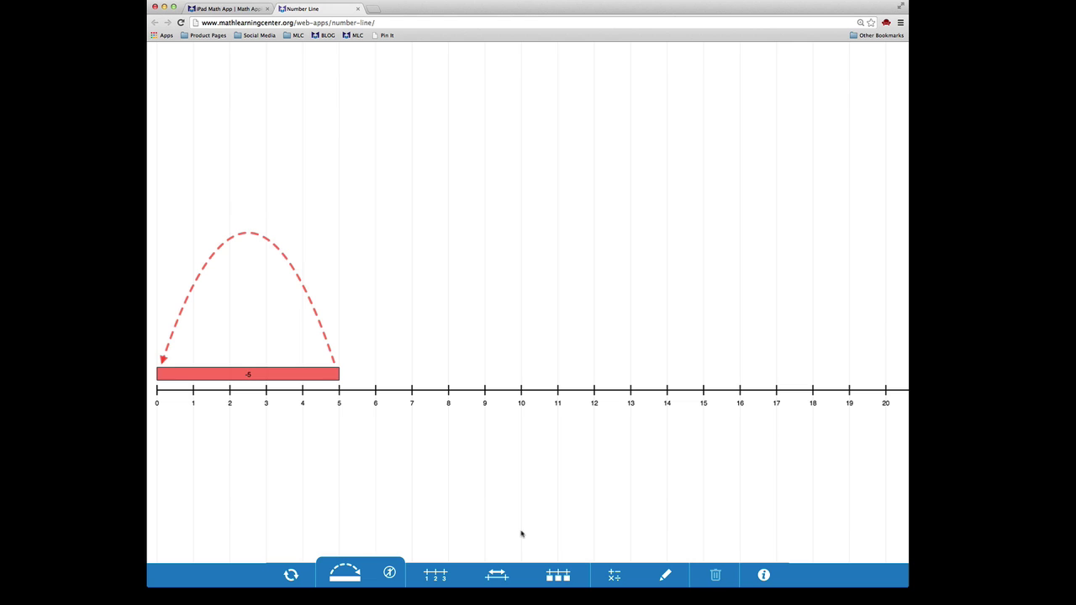
Examine the available numbering options, including the custom one, and the tick spacing options.
{"action": "left_click", "coordinate": [436, 576]}
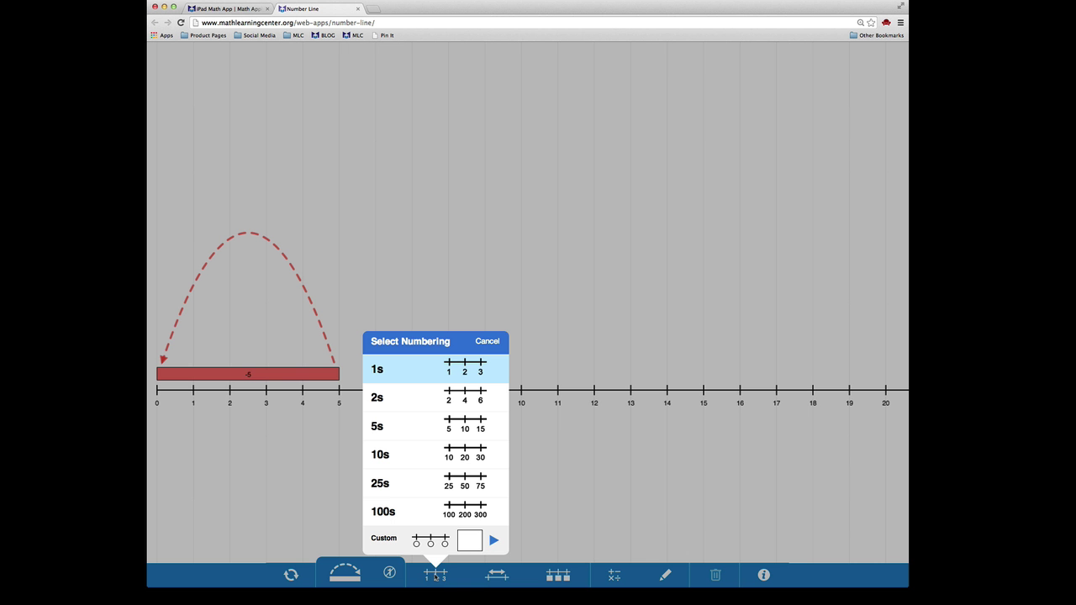
{"action": "left_click", "coordinate": [470, 538]}
{"action": "left_click", "coordinate": [495, 340]}
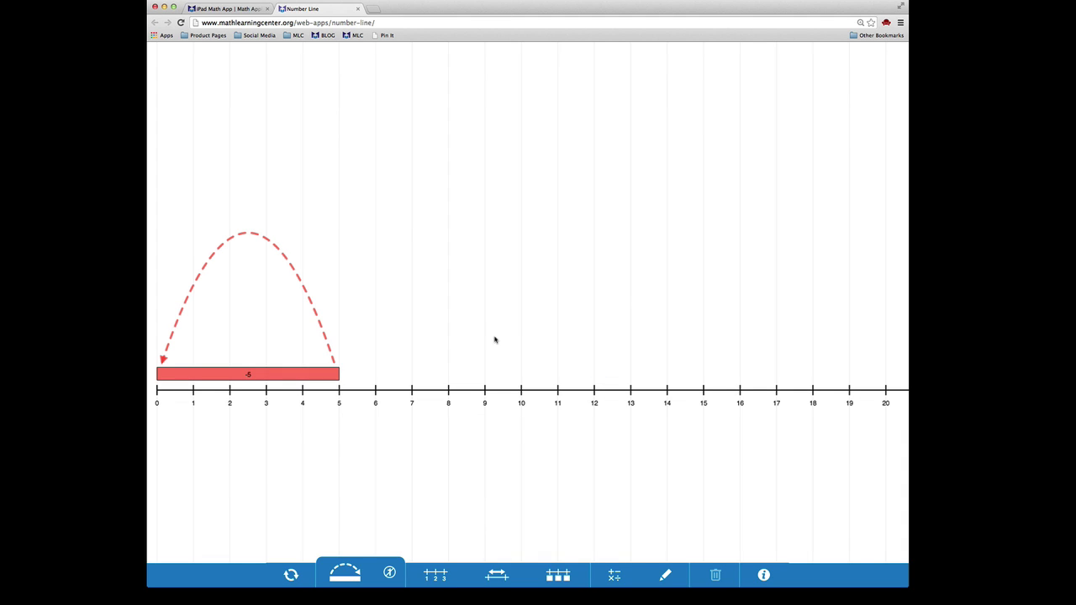
{"action": "left_click", "coordinate": [496, 579]}
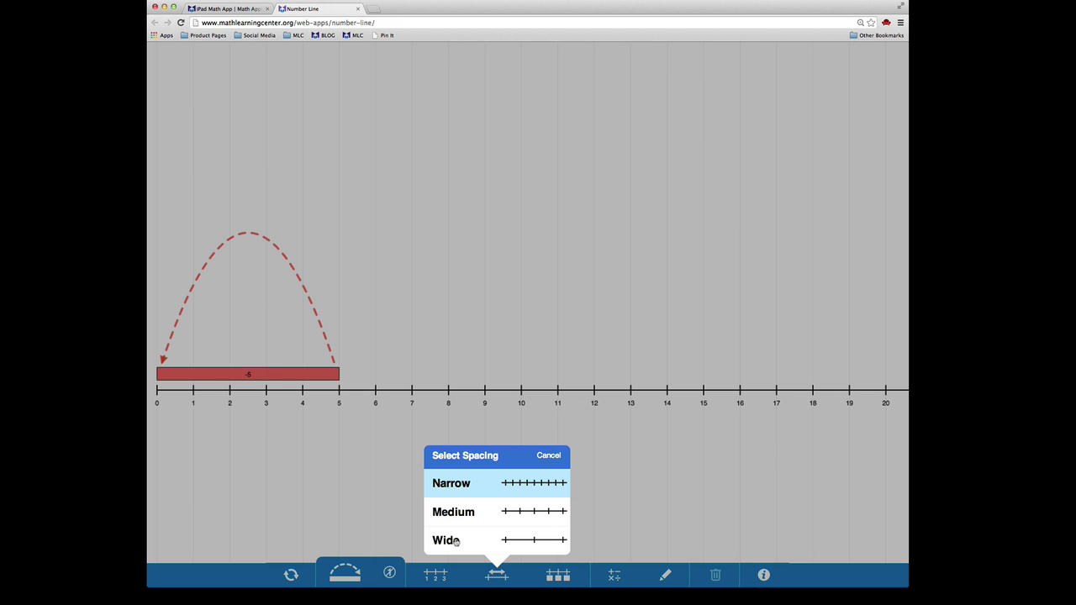
{"action": "left_click", "coordinate": [549, 455]}
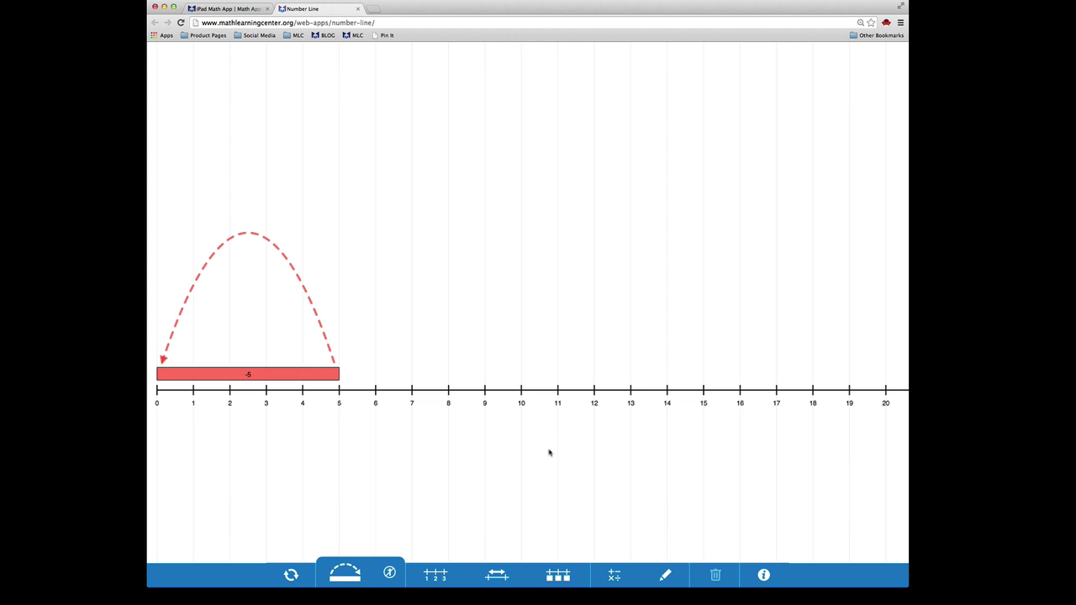
Hide the numbers below the line and reveal only 0, 5 and 10.
{"action": "left_click", "coordinate": [559, 577]}
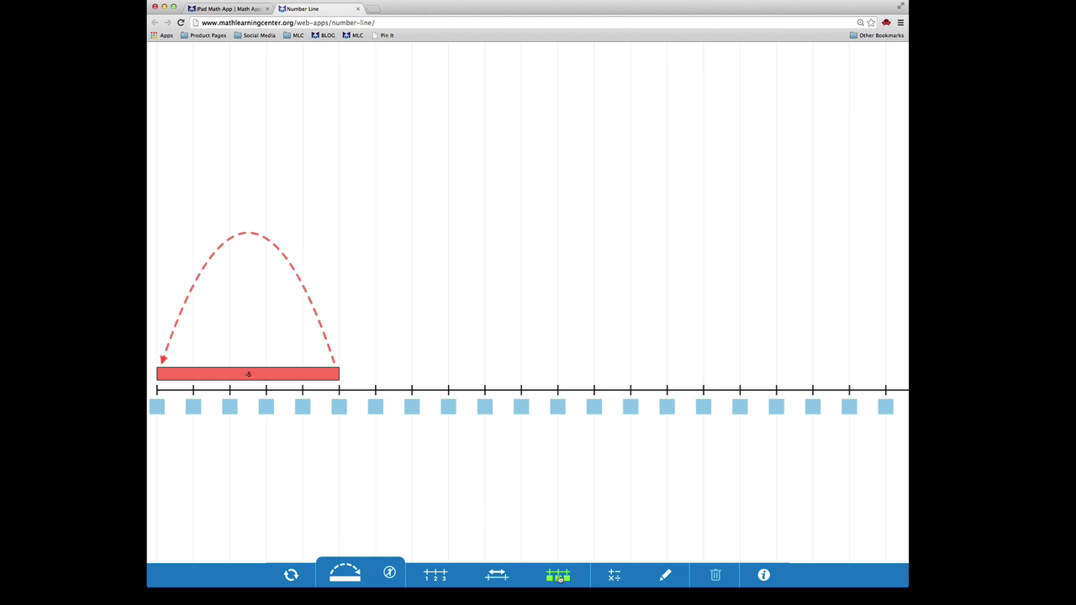
{"action": "left_click", "coordinate": [161, 408]}
{"action": "left_click", "coordinate": [339, 407]}
{"action": "left_click", "coordinate": [522, 407]}
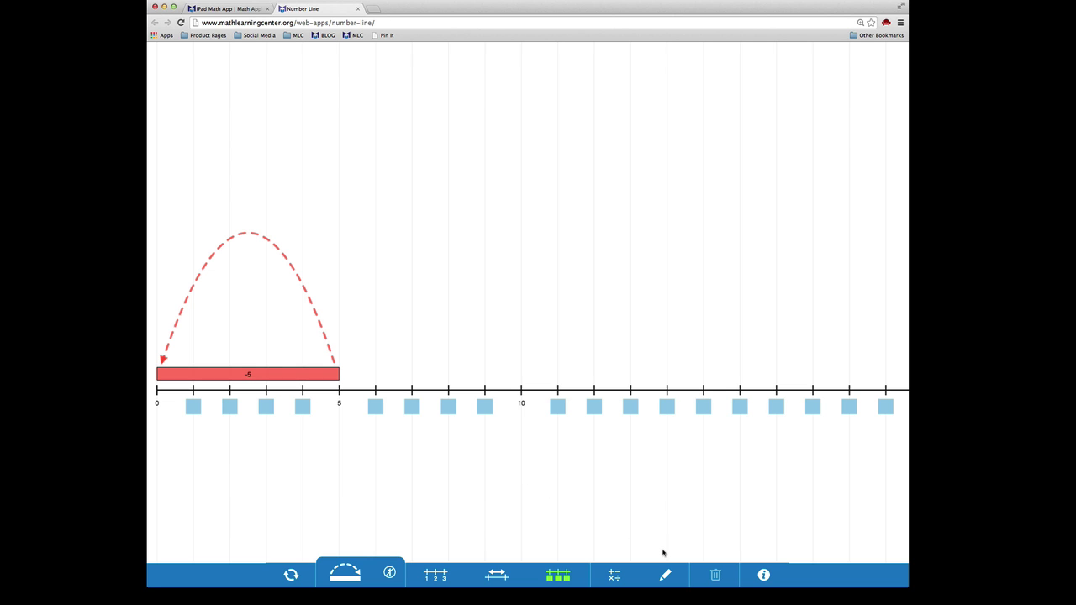
Write the equation 5–5=0 and place it beside the backward jump, just above the number line.
{"action": "left_click", "coordinate": [614, 577]}
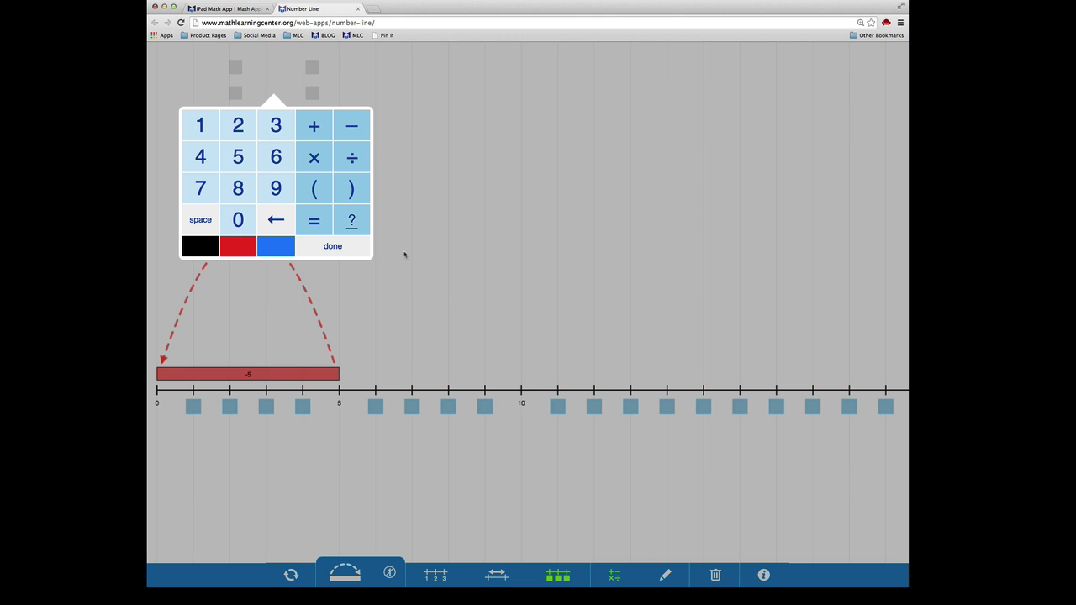
{"action": "left_click", "coordinate": [239, 158]}
{"action": "left_click", "coordinate": [353, 126]}
{"action": "left_click", "coordinate": [241, 160]}
{"action": "left_click", "coordinate": [313, 214]}
{"action": "left_click", "coordinate": [243, 221]}
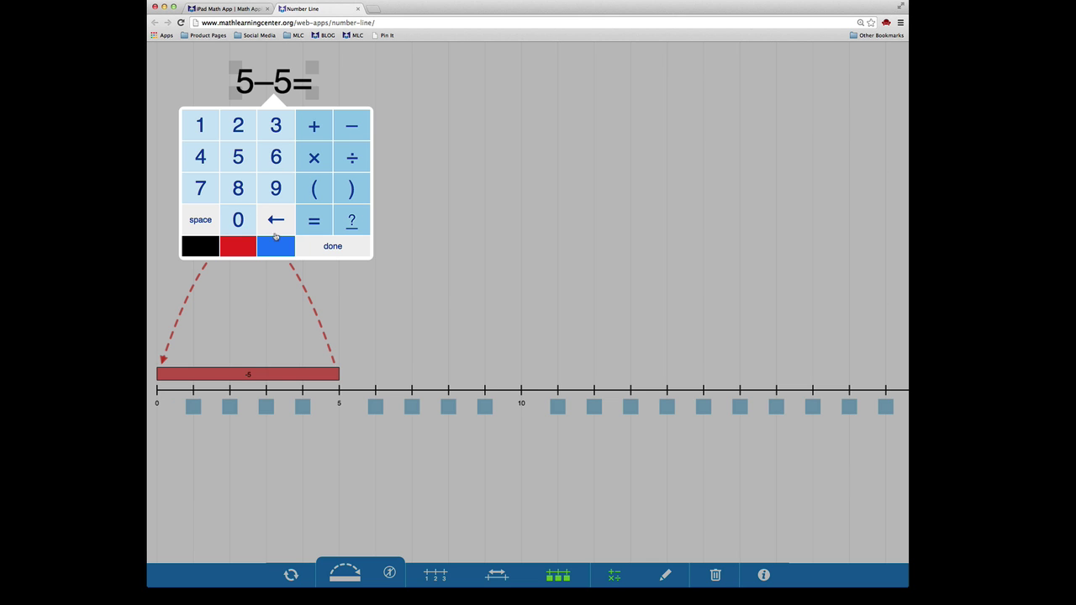
{"action": "left_click", "coordinate": [332, 246]}
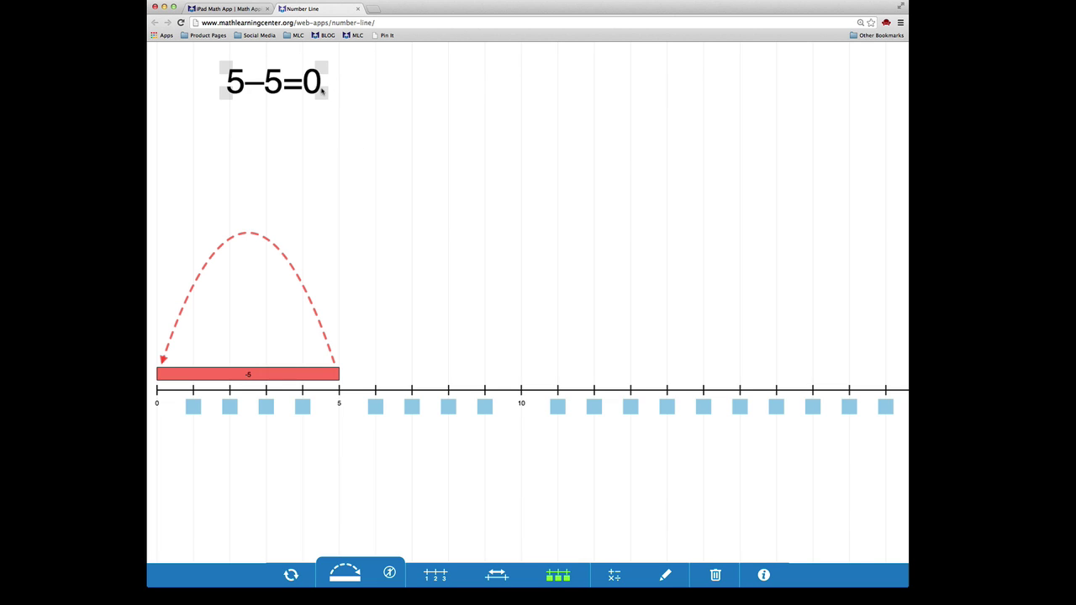
{"action": "left_click_drag", "start_coordinate": [322, 90], "coordinate": [453, 368]}
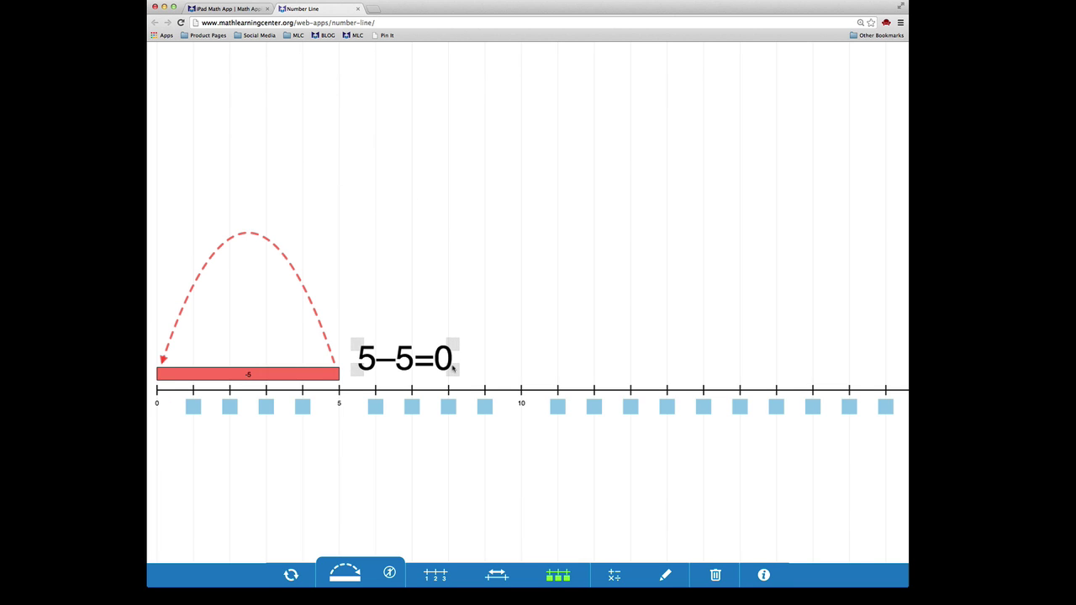
{"action": "left_click", "coordinate": [682, 545]}
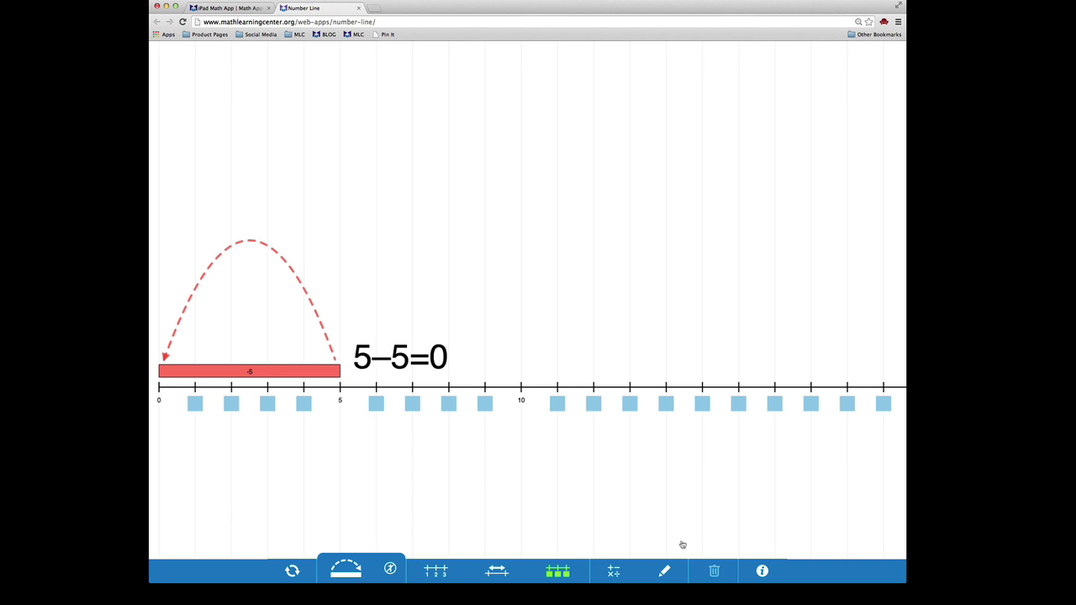
Show the drawing tools for a look at the available pens and eraser, and close them again.
{"action": "left_click", "coordinate": [665, 574]}
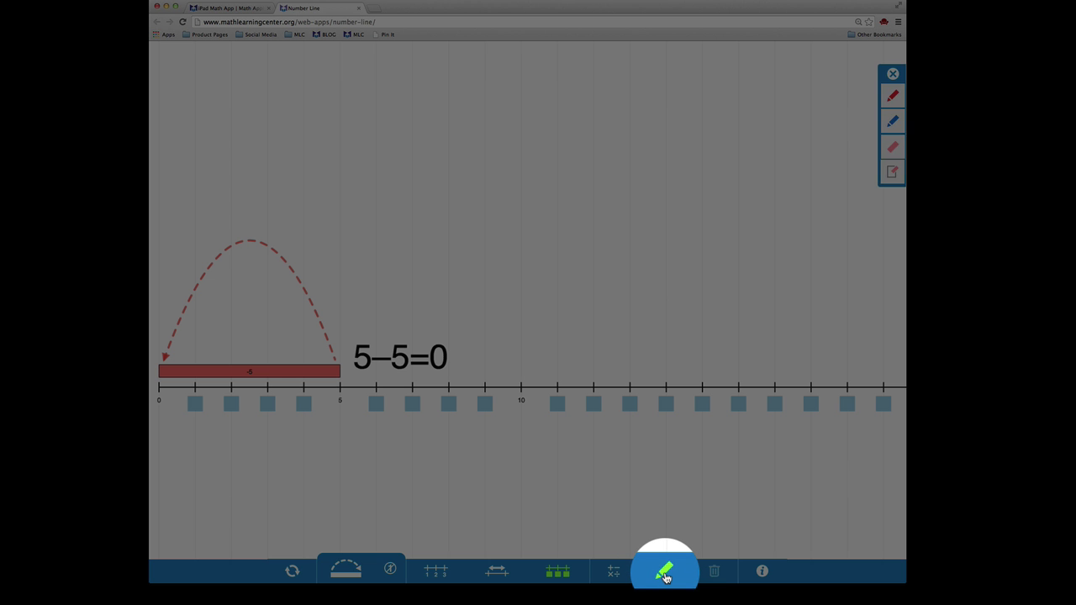
{"action": "left_click", "coordinate": [892, 98]}
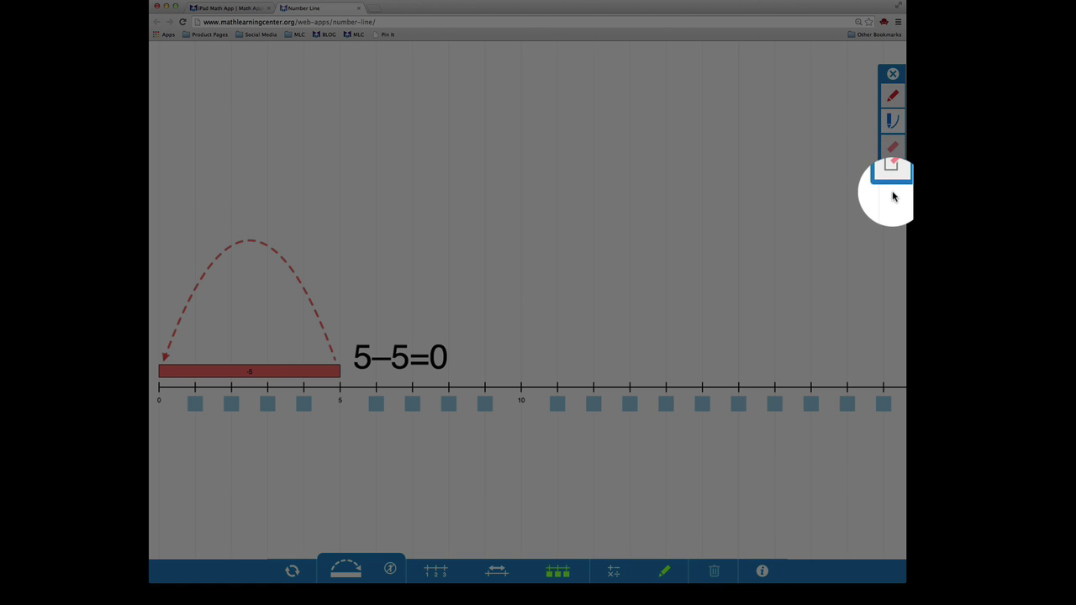
{"action": "left_click", "coordinate": [893, 73]}
Delete the equation beside the jump and start over with a cleared number line.
{"action": "left_click", "coordinate": [431, 354]}
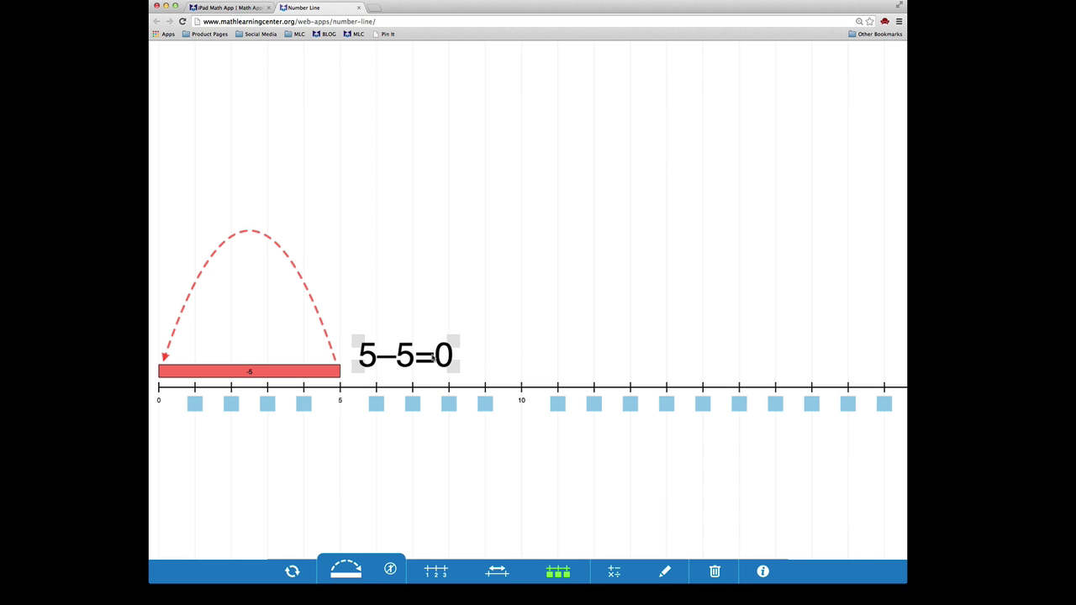
{"action": "left_click", "coordinate": [715, 573]}
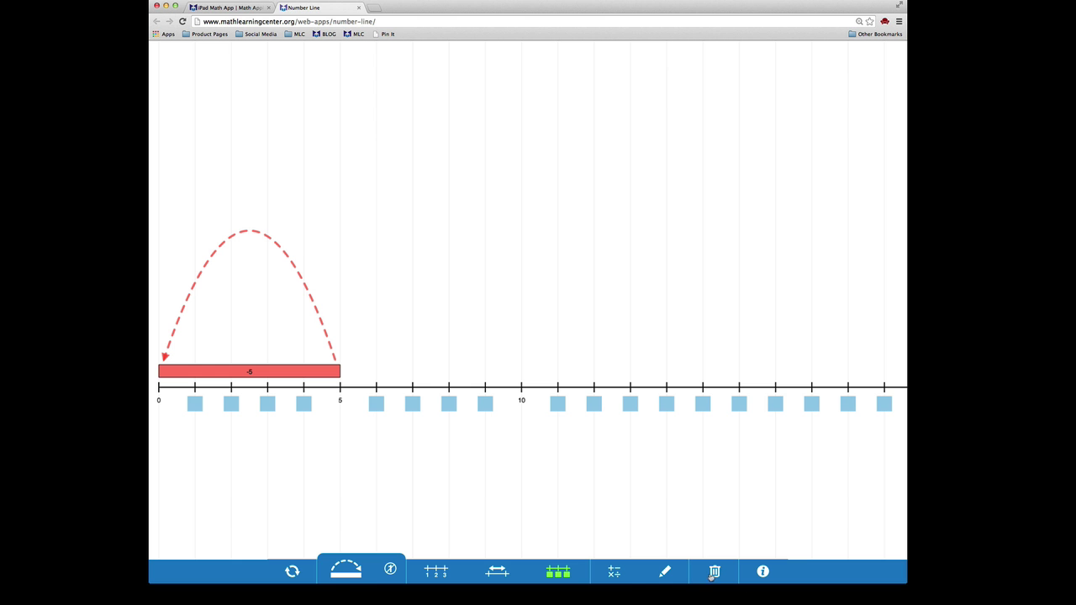
{"action": "left_click", "coordinate": [286, 576]}
{"action": "left_click", "coordinate": [644, 190]}
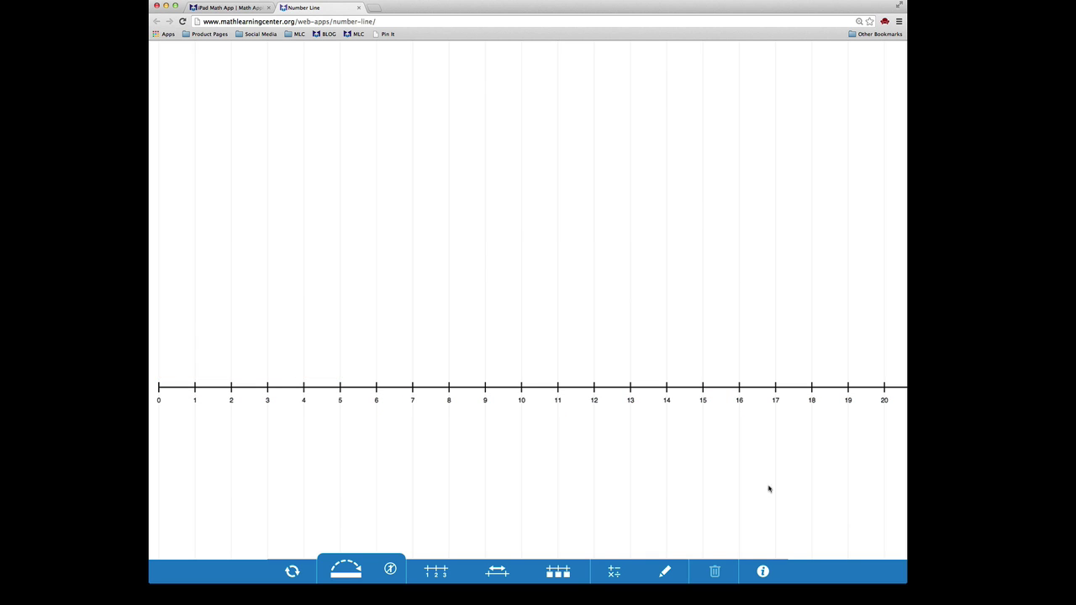
Open the app's information page and read through its explanation of how the tools work.
{"action": "left_click", "coordinate": [767, 574]}
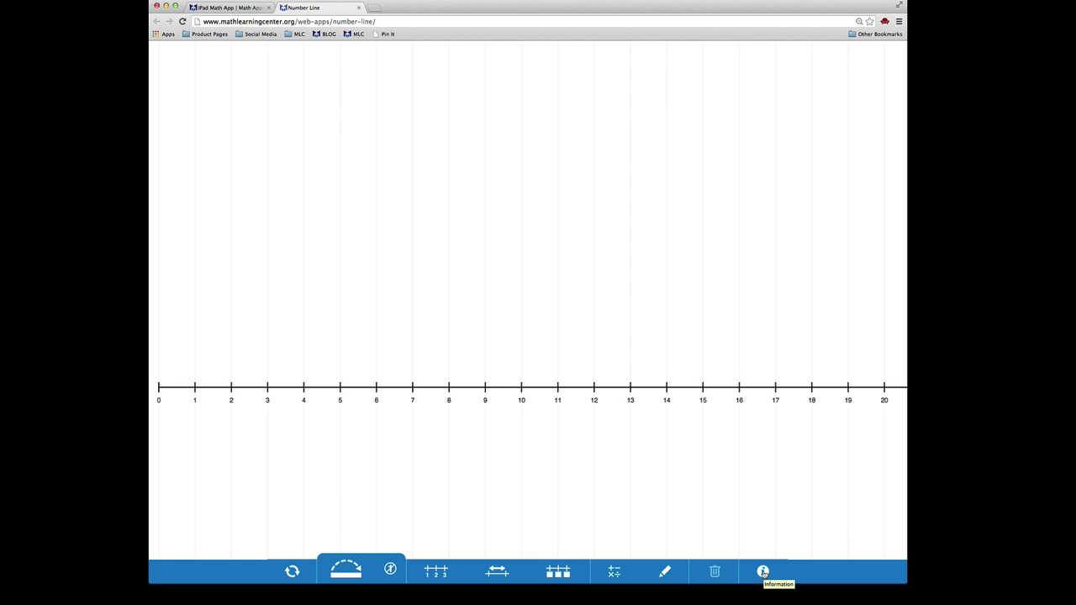
{"action": "left_click", "coordinate": [763, 572]}
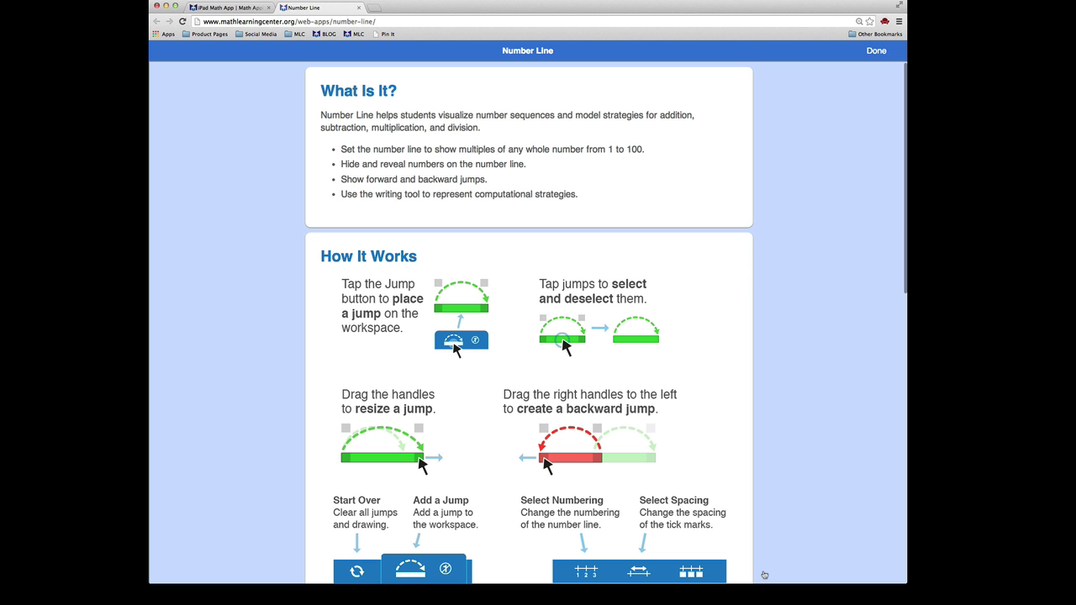
{"action": "scroll", "coordinate": [755, 482], "scroll_direction": "down", "scroll_amount": 1}
{"action": "scroll", "coordinate": [755, 482], "scroll_direction": "down", "scroll_amount": 10}
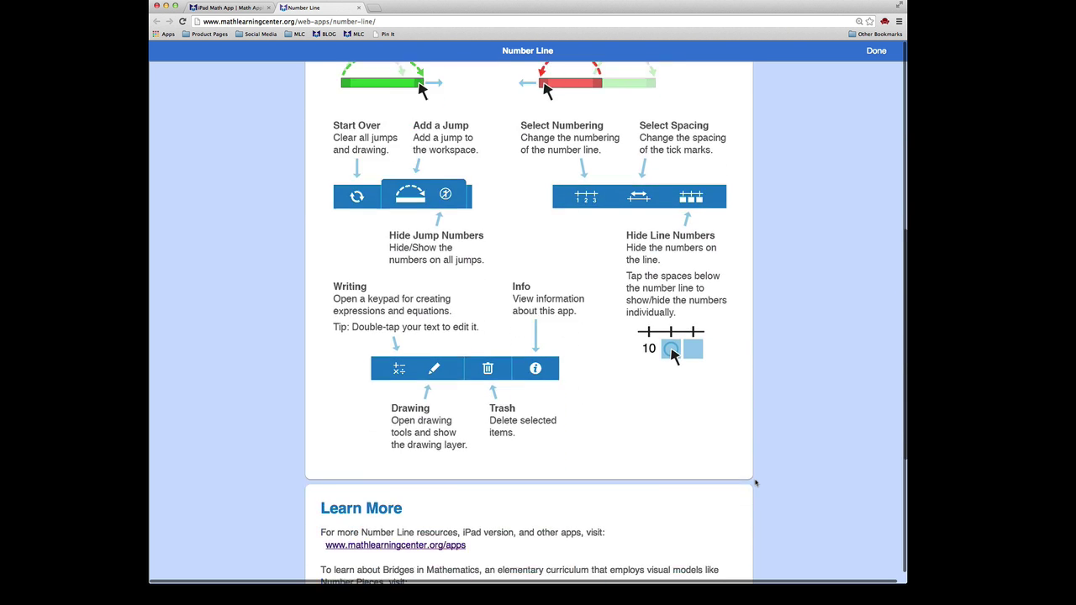